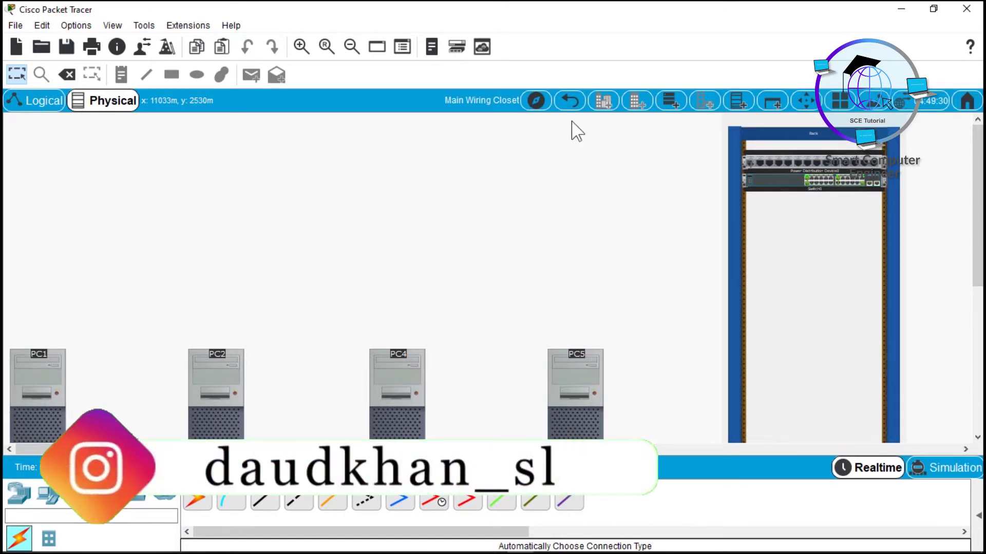
Create a new wiring closet in the Corporate Office and add a new rack inside it.
{"action": "left_click", "coordinate": [569, 101]}
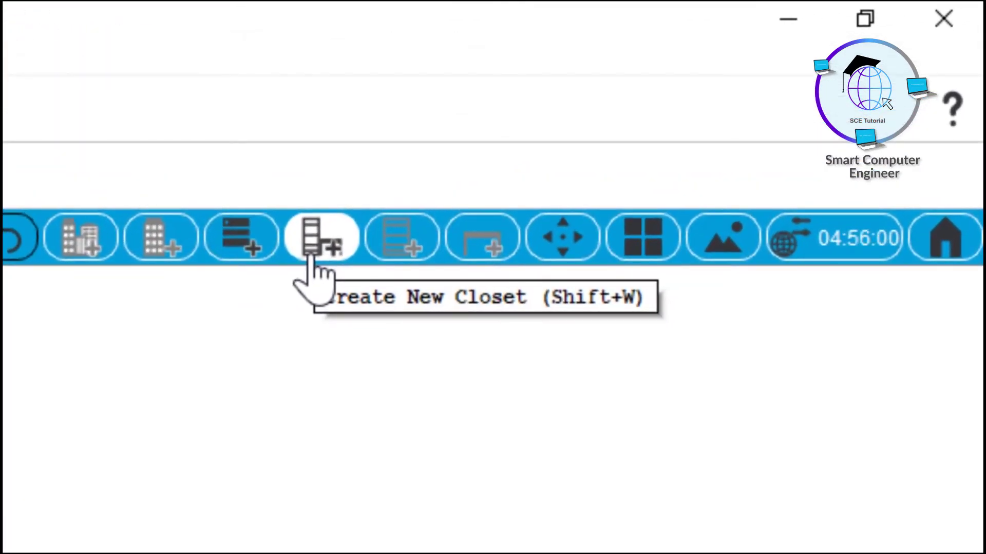
{"action": "left_click", "coordinate": [645, 128]}
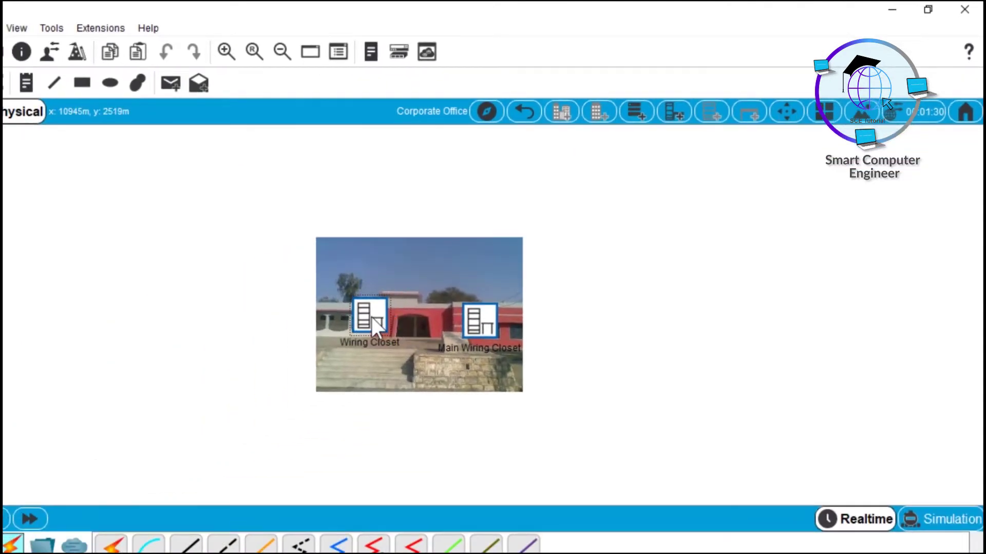
{"action": "left_click", "coordinate": [374, 315]}
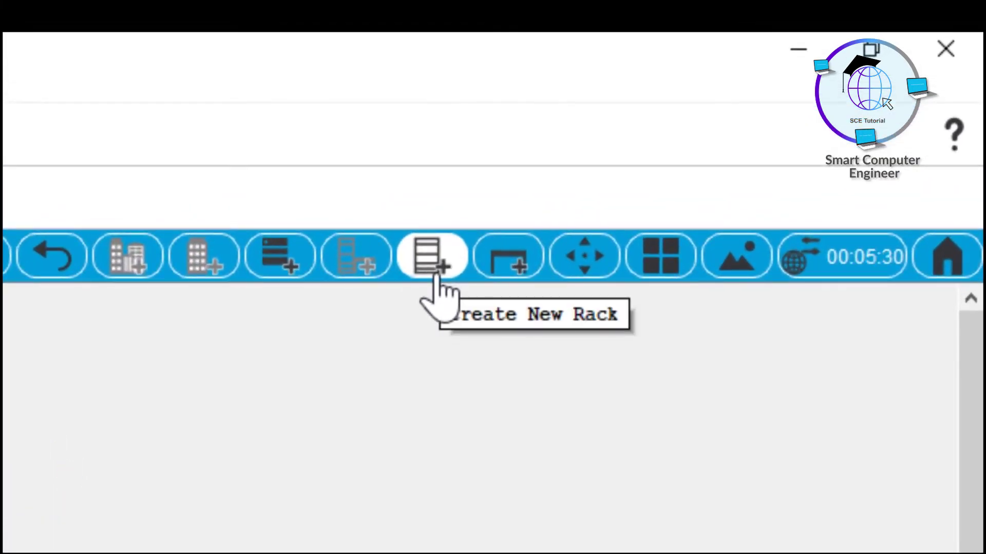
{"action": "left_click", "coordinate": [434, 272]}
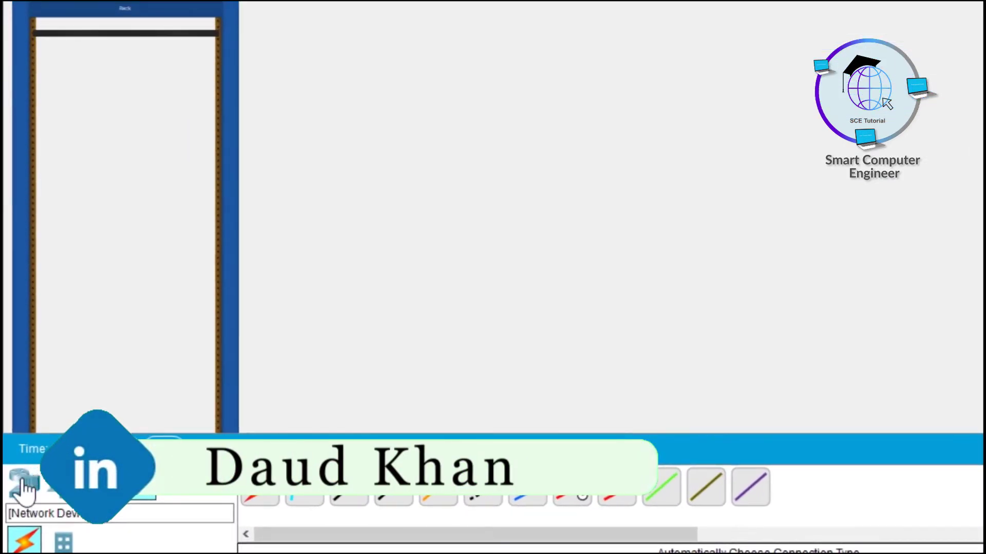
Place four 2960 switches in the new rack, one below the other.
{"action": "left_click", "coordinate": [24, 490]}
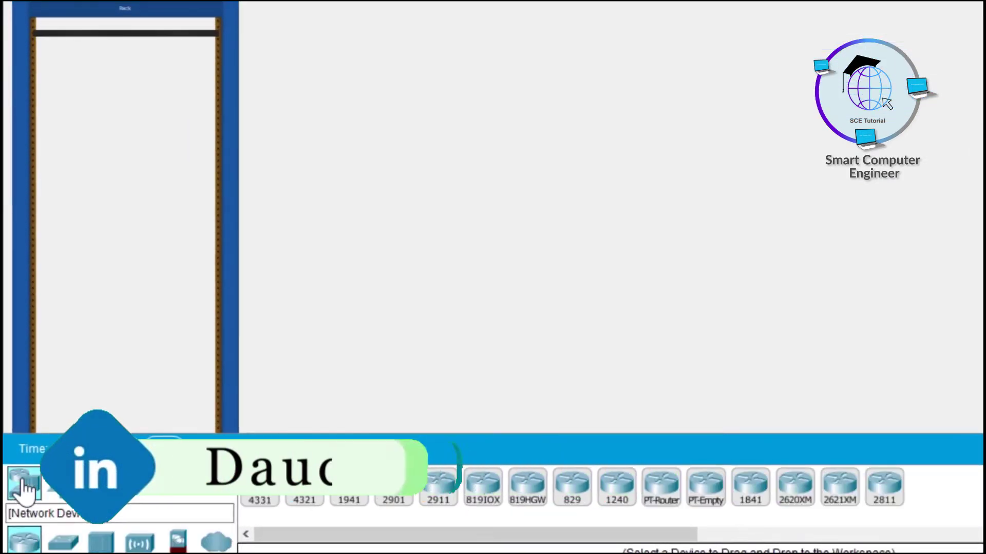
{"action": "left_click", "coordinate": [72, 543]}
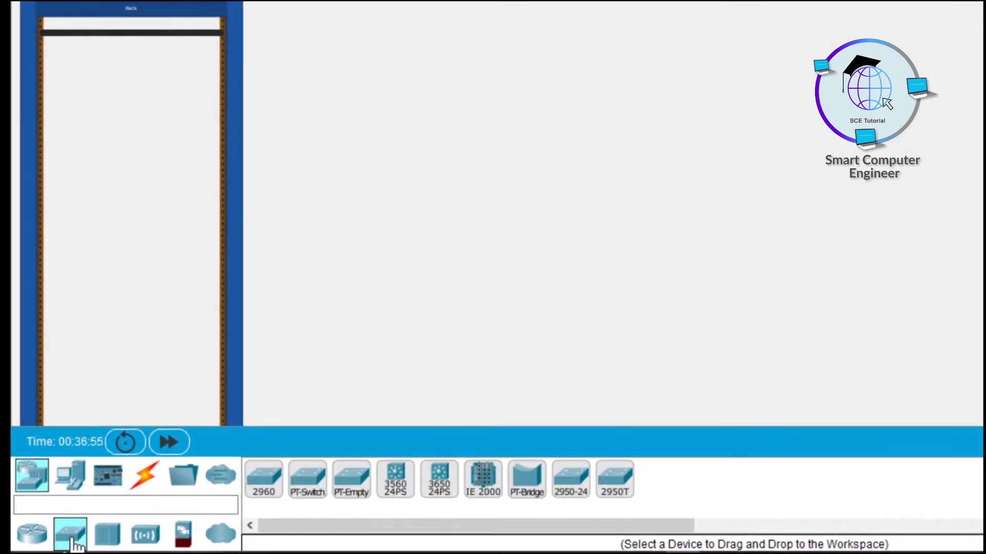
{"action": "left_click", "coordinate": [263, 480], "text": "ctrl"}
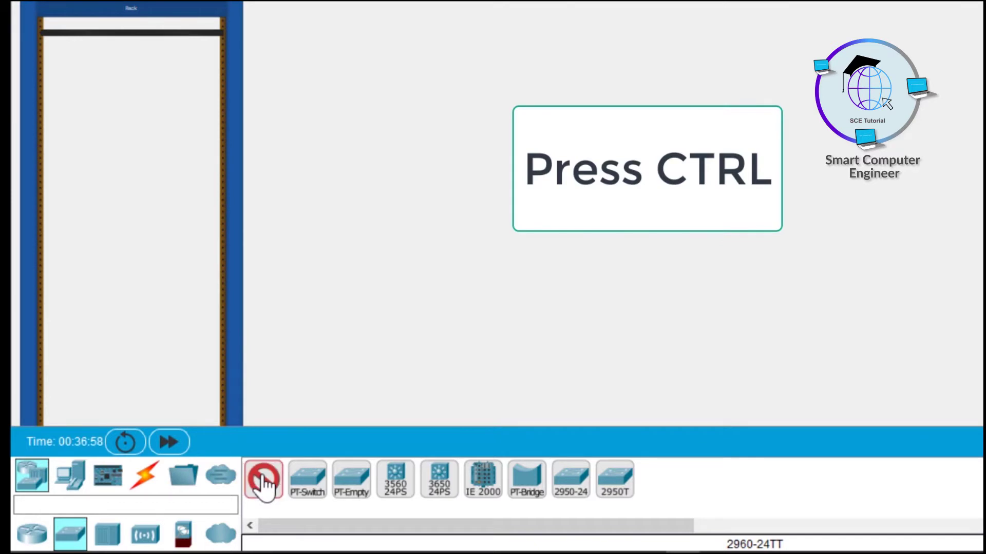
{"action": "left_click", "coordinate": [158, 82]}
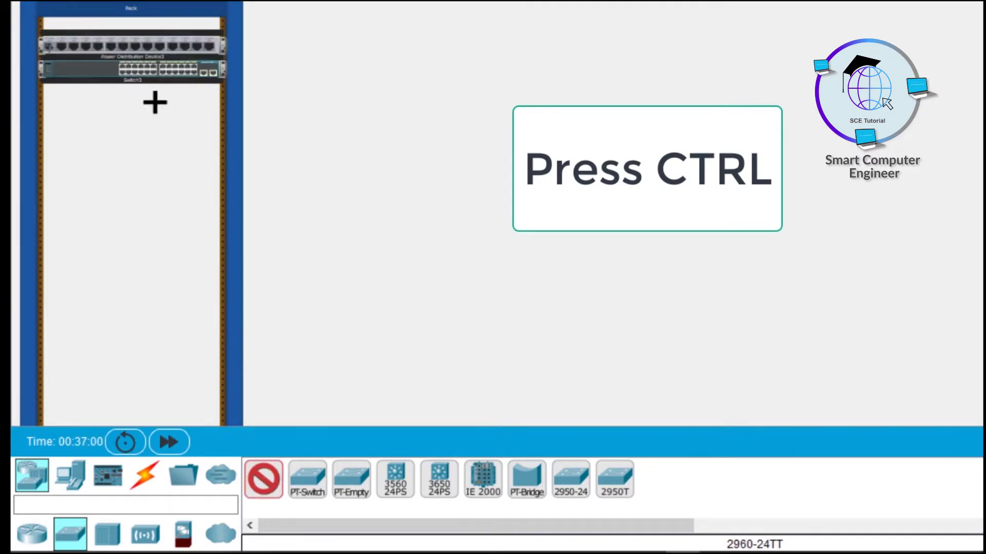
{"action": "left_click", "coordinate": [154, 102]}
{"action": "left_click", "coordinate": [152, 132]}
{"action": "left_click", "coordinate": [150, 163]}
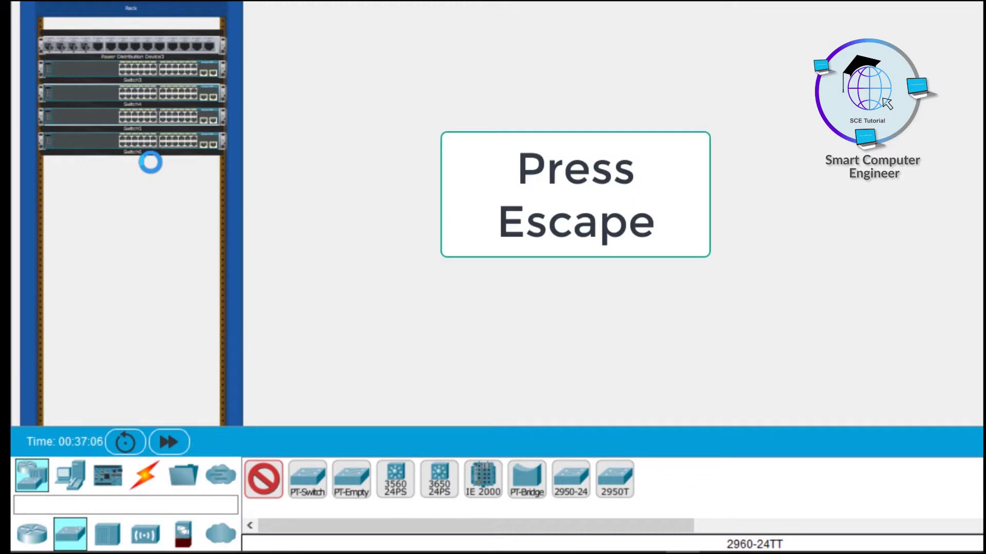
{"action": "key", "text": "Escape"}
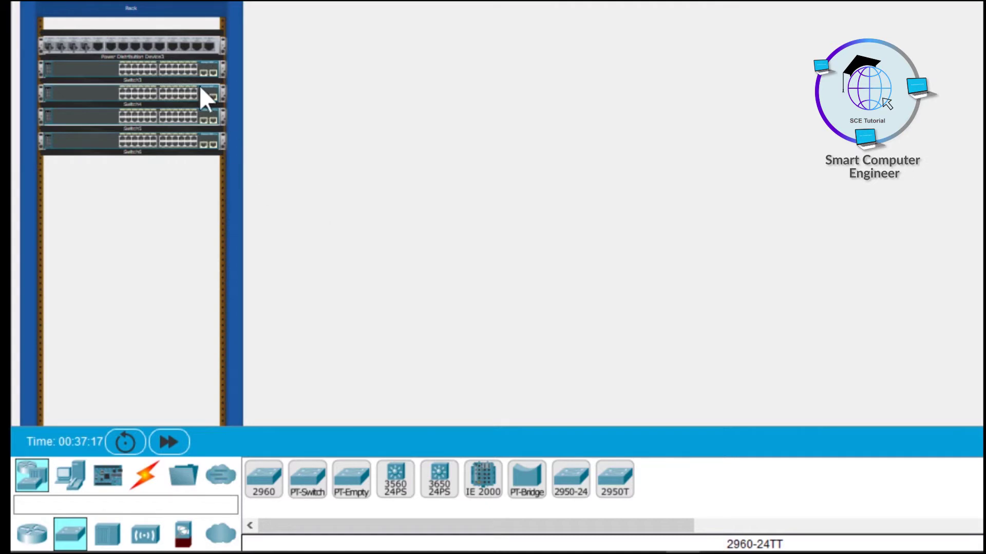
Connect GigabitEthernet0/1 of Switch3 to GigabitEthernet0/1 of Switch4 with a copper cross-over cable.
{"action": "left_click", "coordinate": [144, 476]}
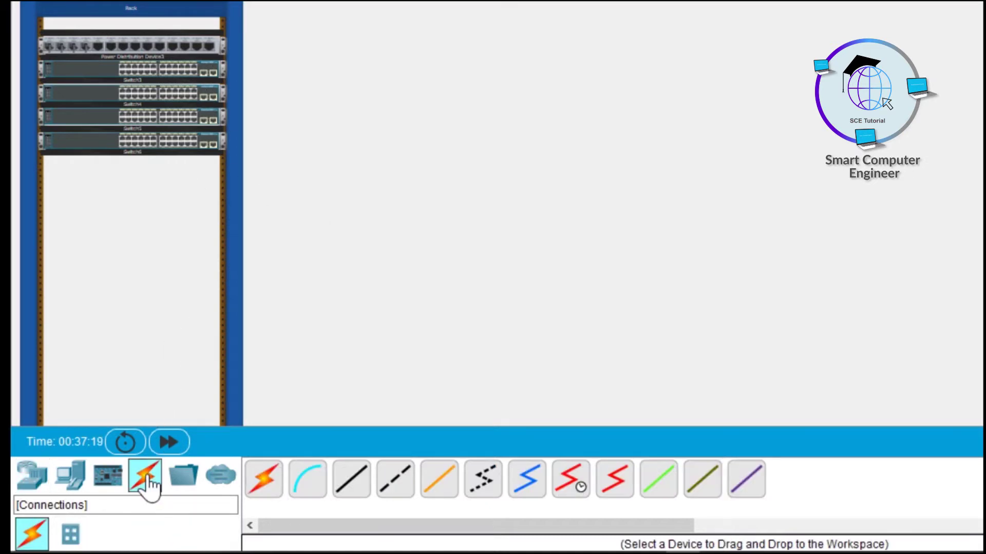
{"action": "left_click", "coordinate": [395, 493]}
{"action": "left_click", "coordinate": [205, 71]}
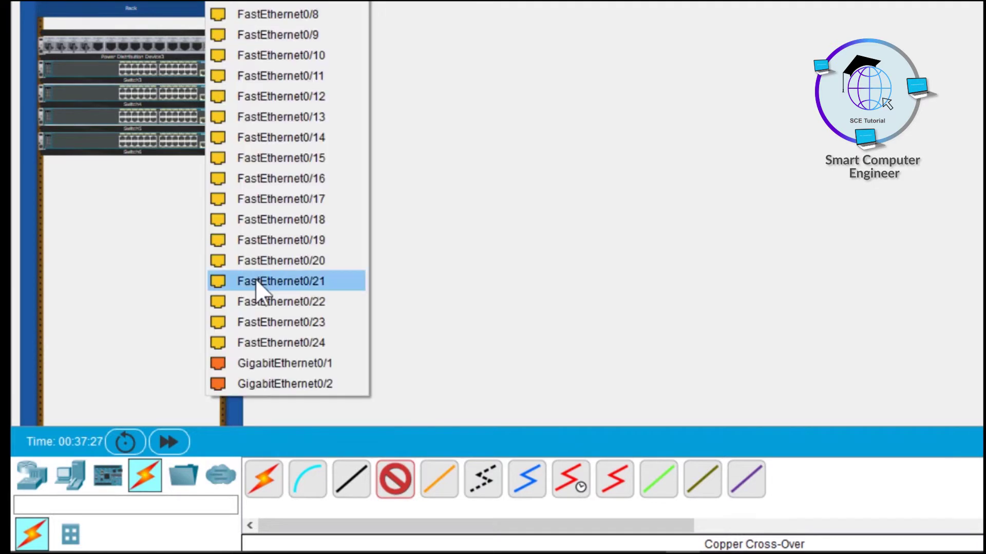
{"action": "left_click", "coordinate": [280, 364]}
{"action": "left_click", "coordinate": [221, 94]}
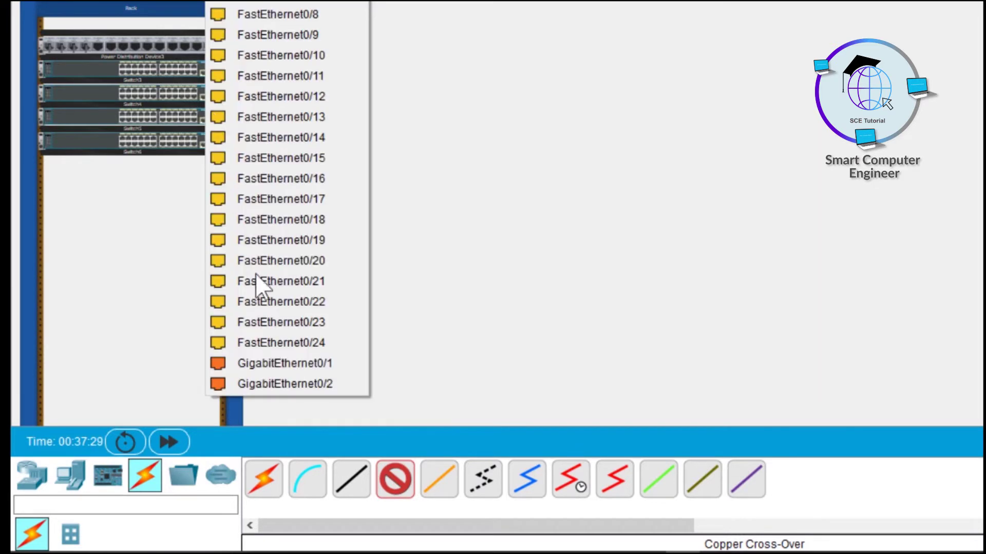
{"action": "left_click", "coordinate": [266, 357]}
Connect GigabitEthernet0/1 of Switch5 to GigabitEthernet0/2 of Switch3 with a copper cross-over cable.
{"action": "left_click", "coordinate": [186, 122]}
{"action": "left_click", "coordinate": [244, 362]}
{"action": "left_click", "coordinate": [186, 65]}
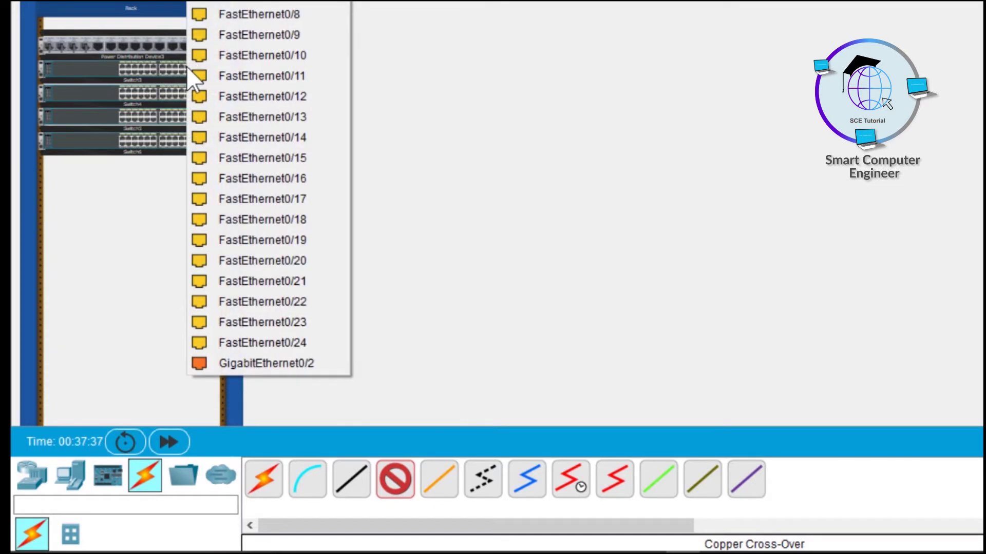
{"action": "left_click", "coordinate": [263, 365]}
Connect GigabitEthernet0/1 of Switch6 to GigabitEthernet0/2 of Switch5 with a copper cross-over cable.
{"action": "left_click", "coordinate": [183, 150]}
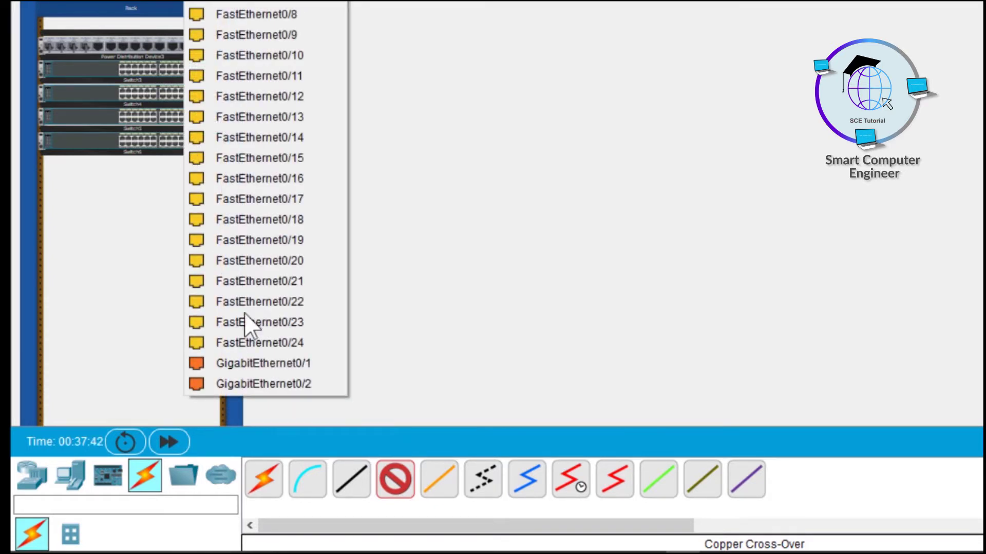
{"action": "left_click", "coordinate": [261, 361]}
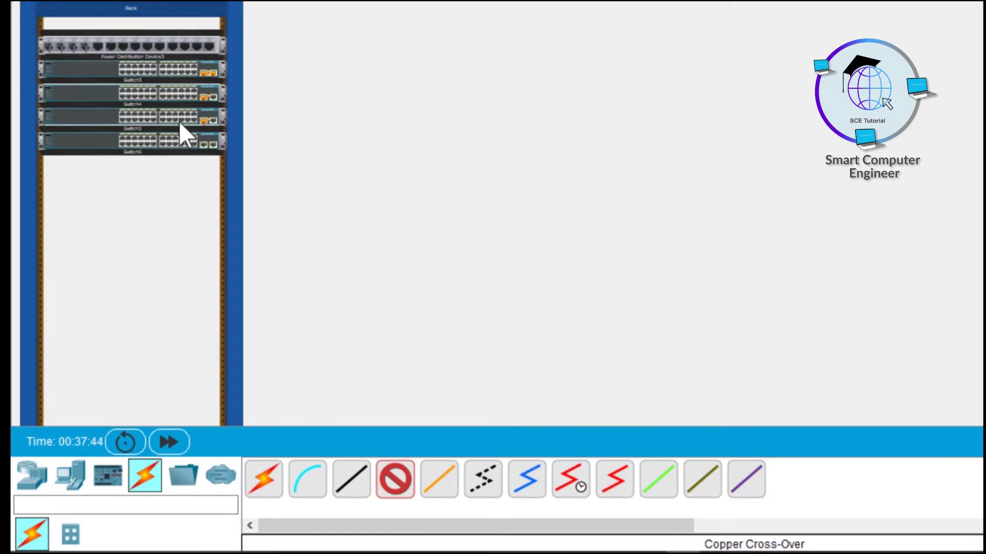
{"action": "left_click", "coordinate": [180, 123]}
{"action": "left_click", "coordinate": [251, 341]}
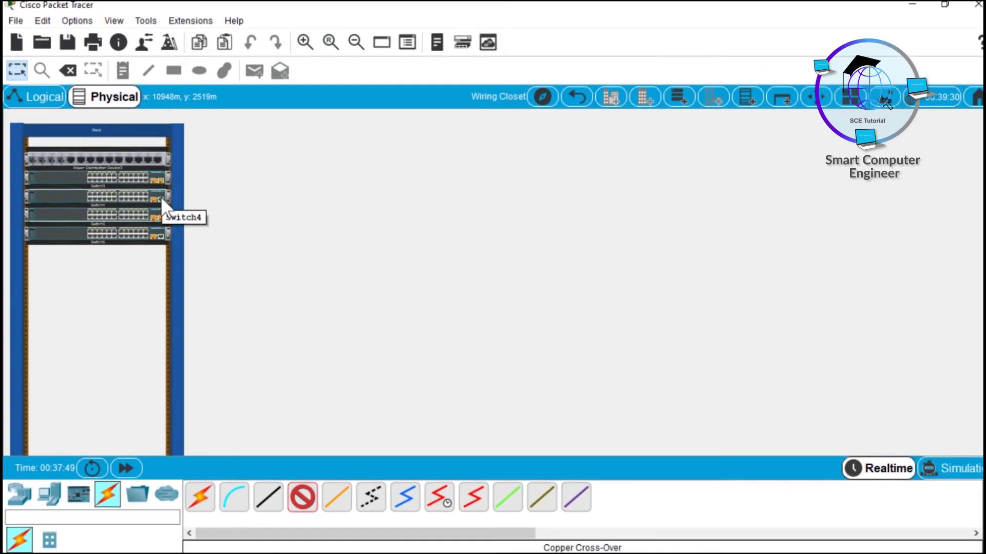
From the Corporate Office, link Switch4 GigabitEthernet0/2 in the Wiring Closet to Switch0 GigabitEthernet0/1 in the Main Wiring Closet with a copper cross-over cable.
{"action": "left_click", "coordinate": [573, 100]}
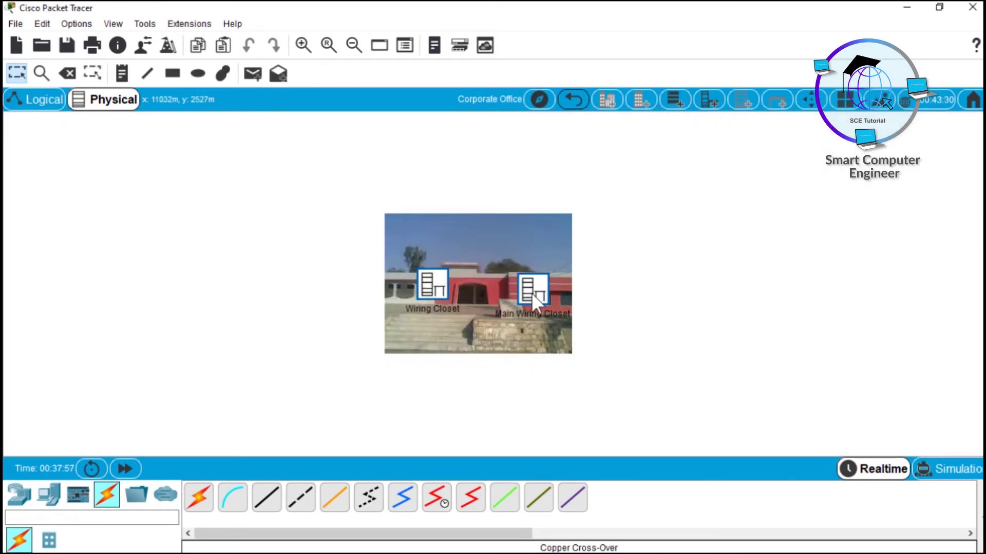
{"action": "left_click", "coordinate": [300, 497]}
{"action": "left_click", "coordinate": [432, 284]}
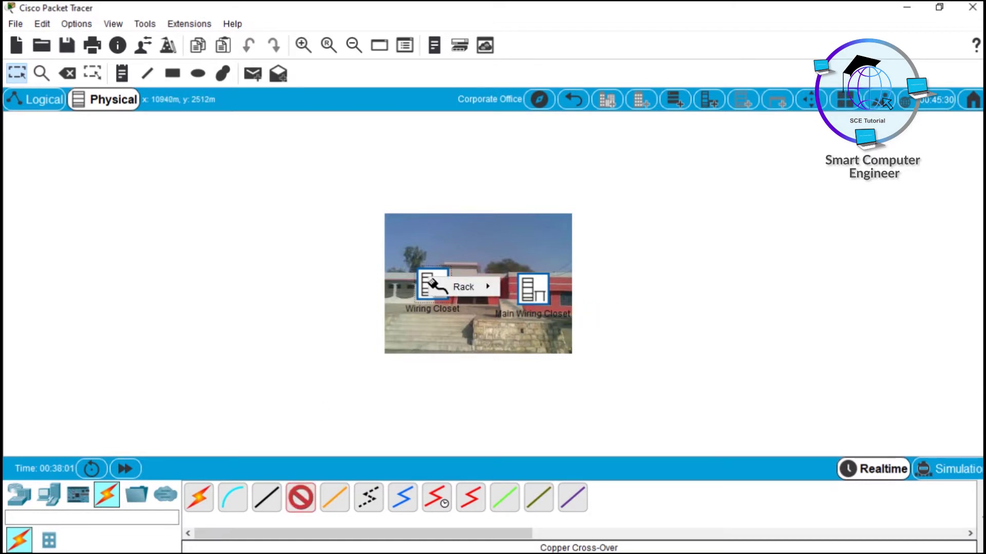
{"action": "mouse_move", "coordinate": [457, 284]}
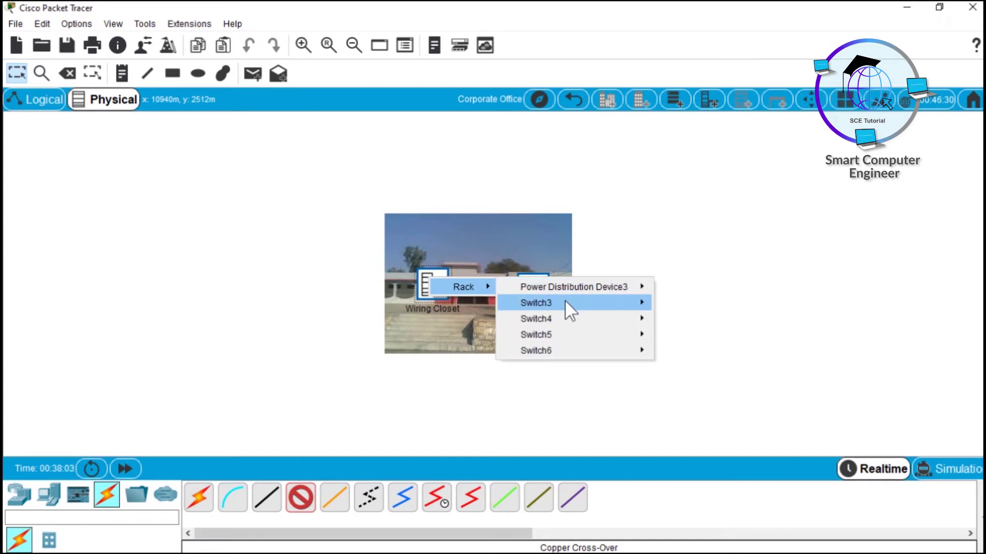
{"action": "mouse_move", "coordinate": [565, 302]}
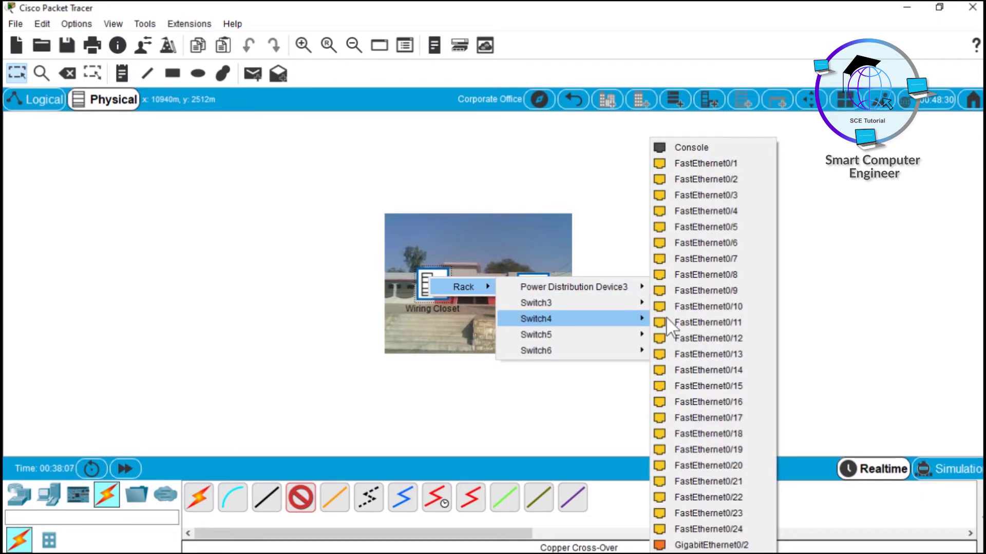
{"action": "left_click", "coordinate": [734, 546]}
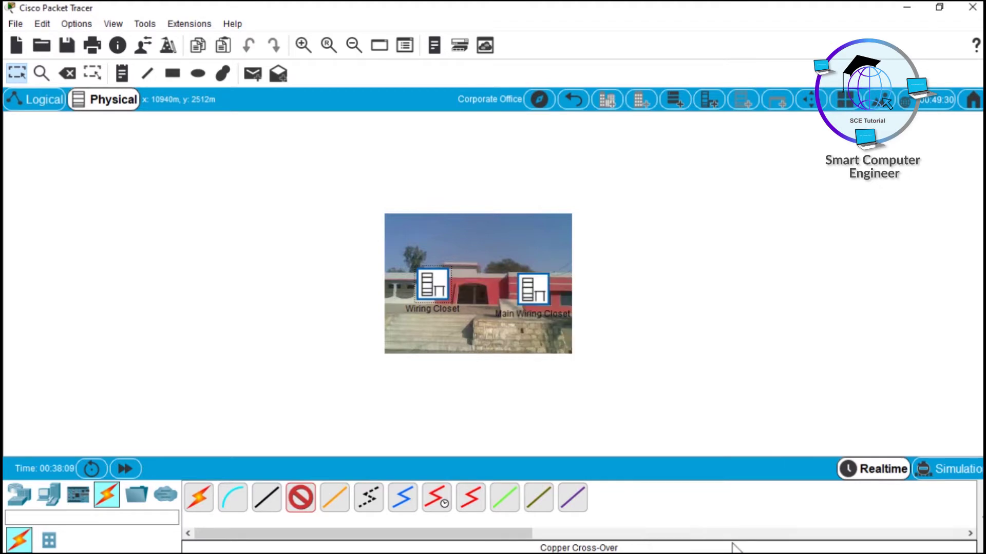
{"action": "left_click", "coordinate": [534, 291]}
{"action": "mouse_move", "coordinate": [577, 330]}
{"action": "mouse_move", "coordinate": [637, 344]}
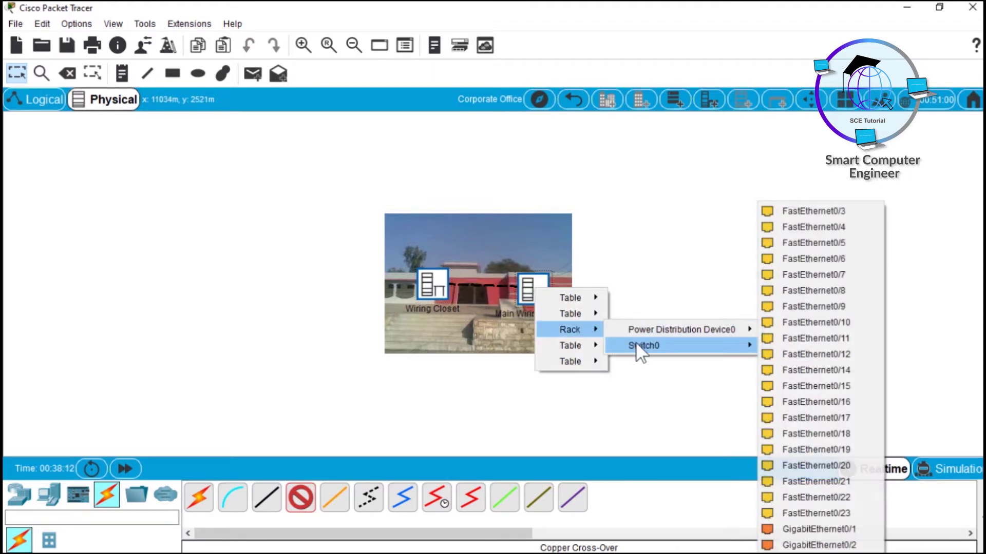
{"action": "left_click", "coordinate": [822, 528]}
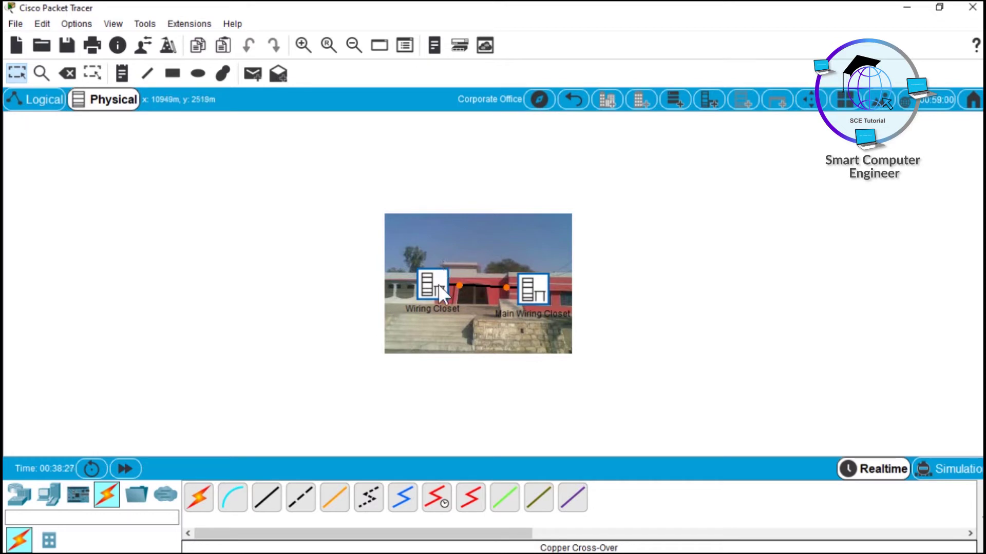
Move the Wiring Closet slightly farther away from the Main Wiring Closet.
{"action": "mouse_move", "coordinate": [507, 288]}
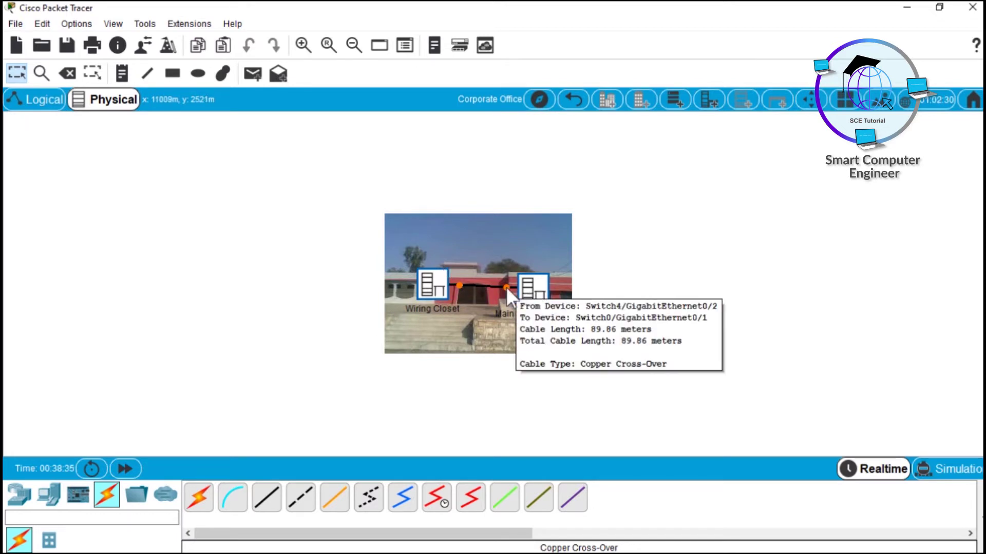
{"action": "left_click_drag", "start_coordinate": [436, 283], "coordinate": [418, 279]}
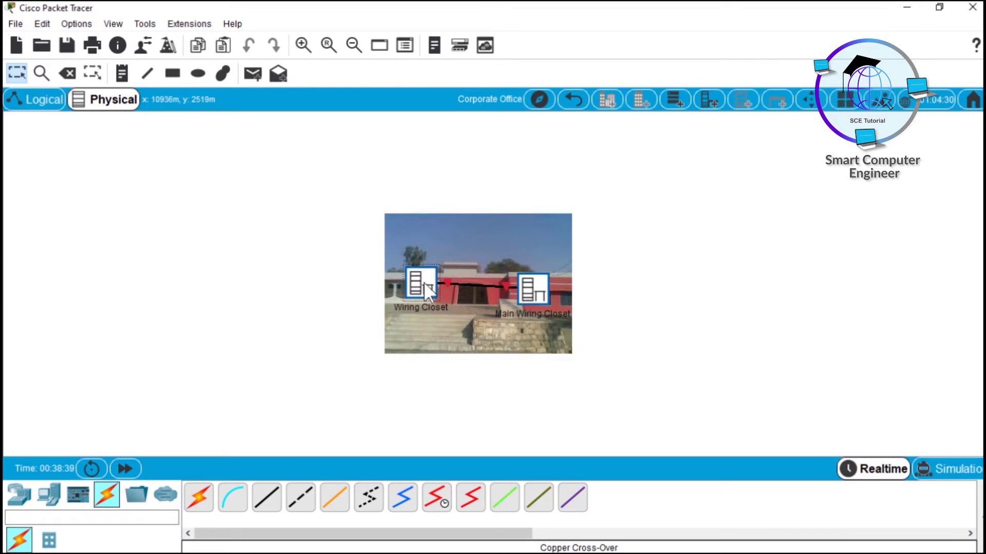
Check the command line interface of Switch3 in the Wiring Closet.
{"action": "double_click", "coordinate": [423, 280]}
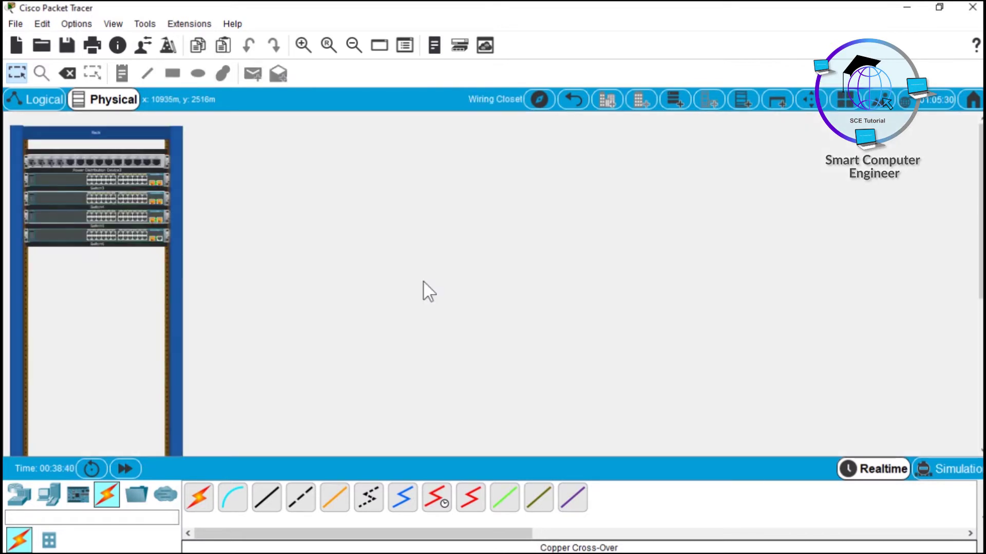
{"action": "left_click", "coordinate": [109, 180]}
{"action": "left_click", "coordinate": [409, 109]}
{"action": "left_click", "coordinate": [449, 303]}
{"action": "key", "text": "Return"}
{"action": "key", "text": "Return"}
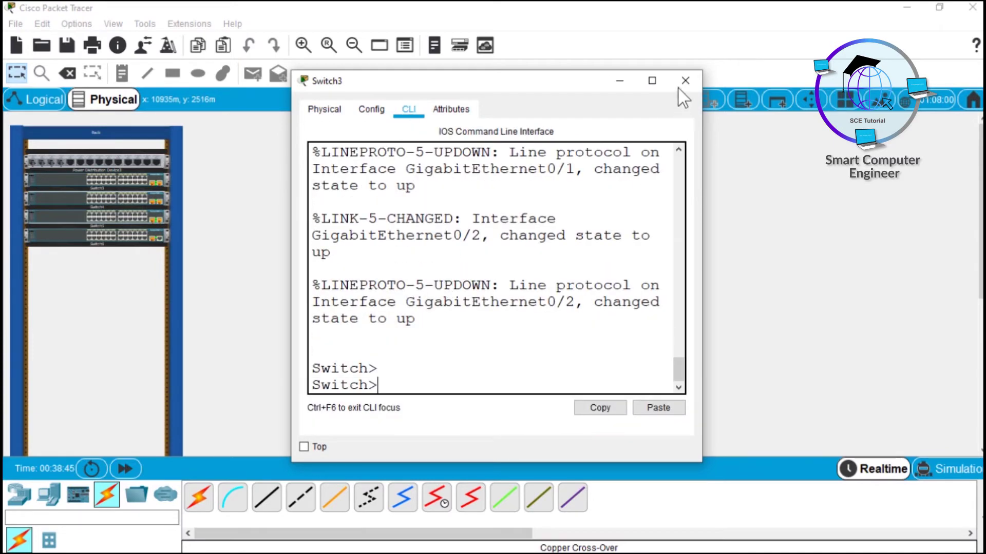
{"action": "left_click", "coordinate": [685, 82]}
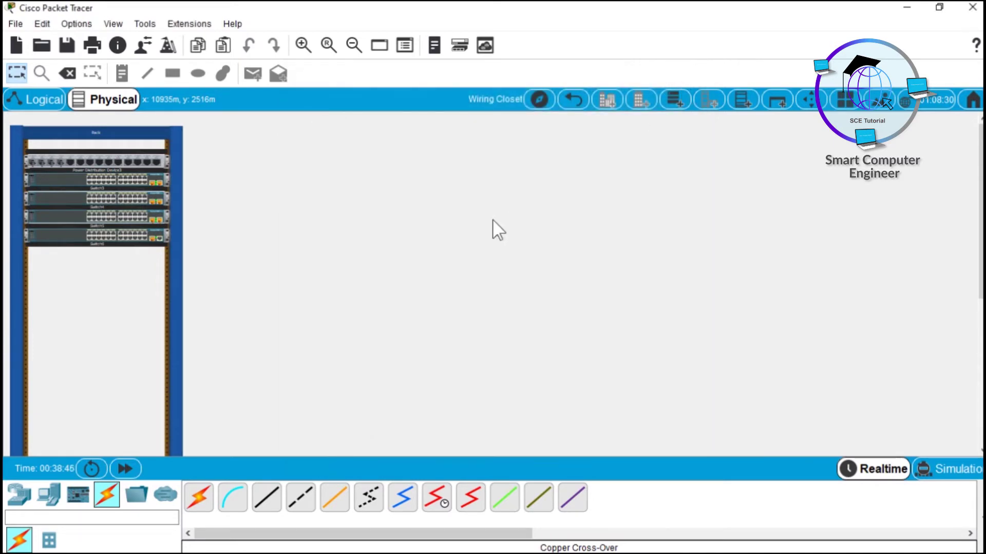
View the Home City and Intercity maps above the Corporate Office, and go back down into the Main Wiring Closet.
{"action": "left_click", "coordinate": [574, 99]}
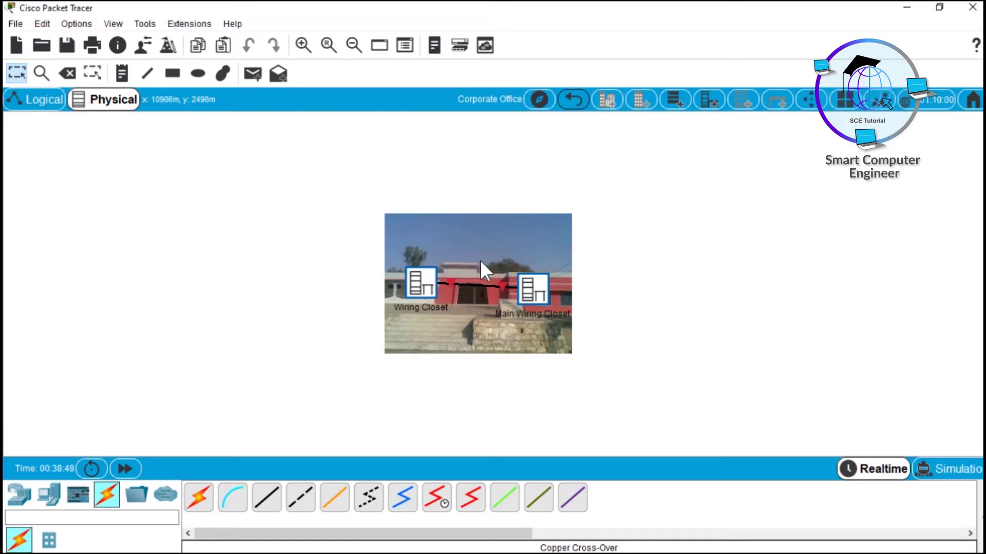
{"action": "left_click", "coordinate": [569, 101]}
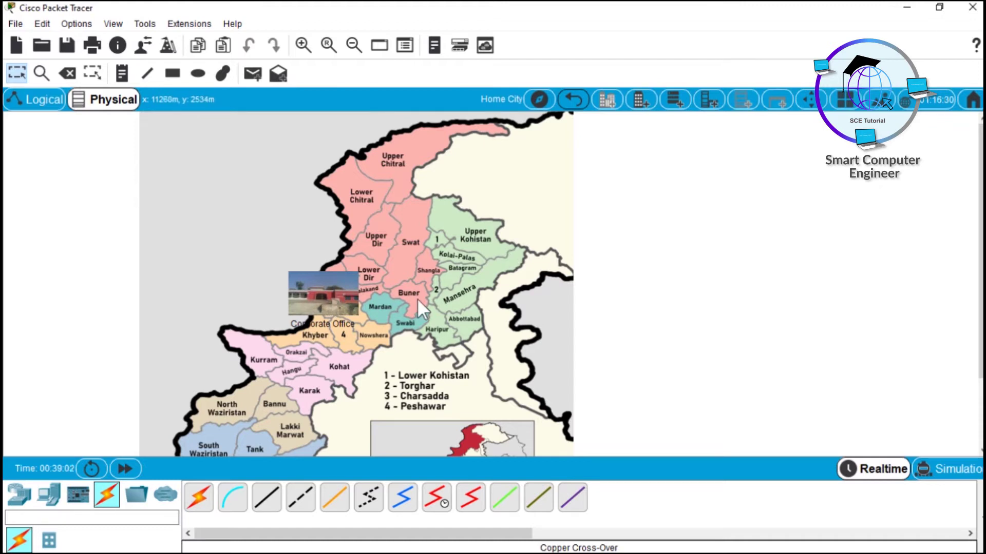
{"action": "left_click", "coordinate": [572, 100]}
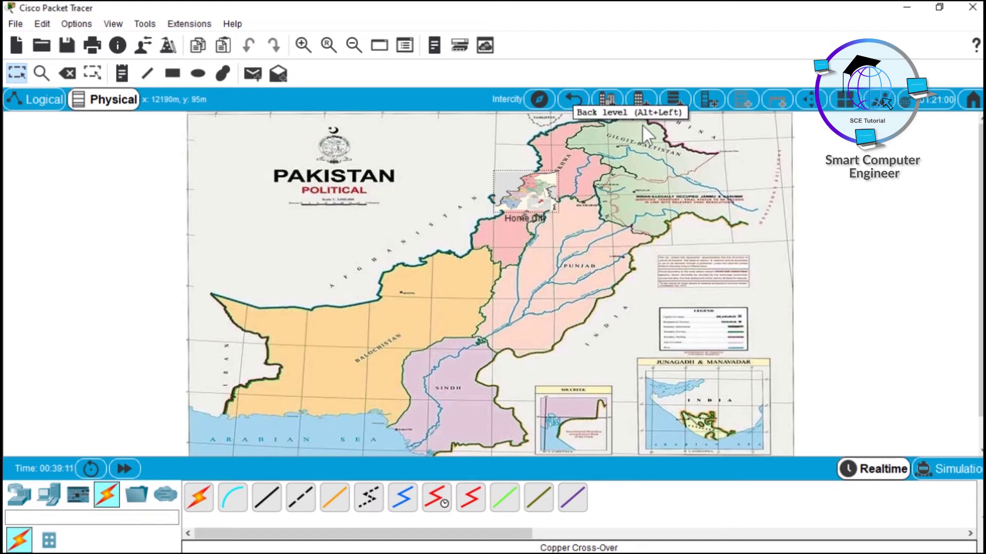
{"action": "left_click", "coordinate": [533, 188]}
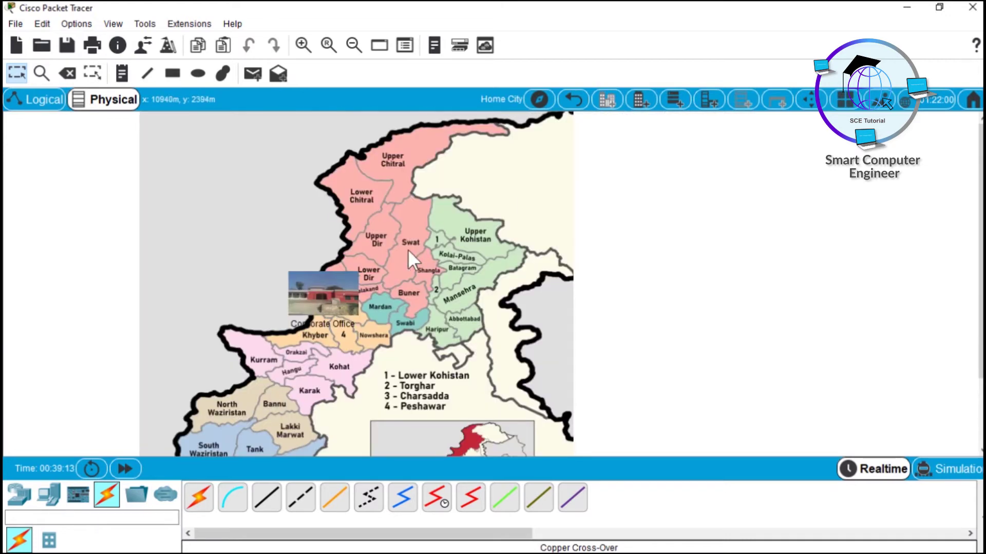
{"action": "left_click", "coordinate": [330, 302]}
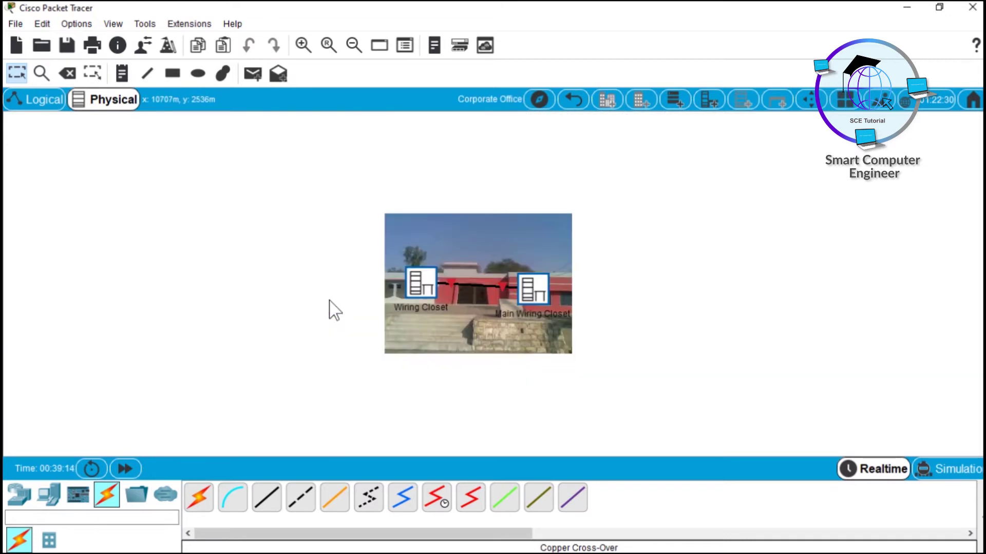
{"action": "left_click", "coordinate": [538, 294]}
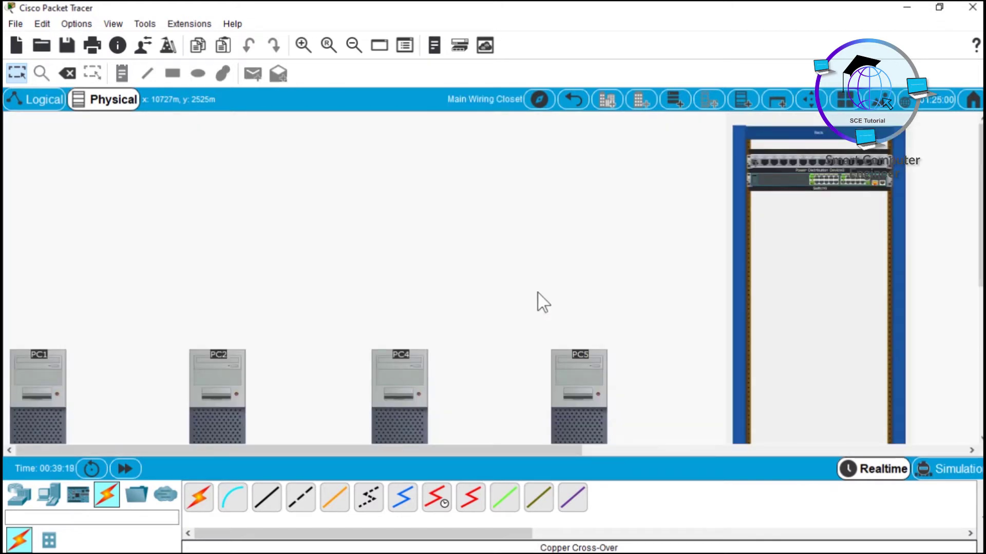
Go up to the Corporate Office and use the physical locations list to jump to Switch4 in the Wiring Closet.
{"action": "left_click", "coordinate": [574, 100]}
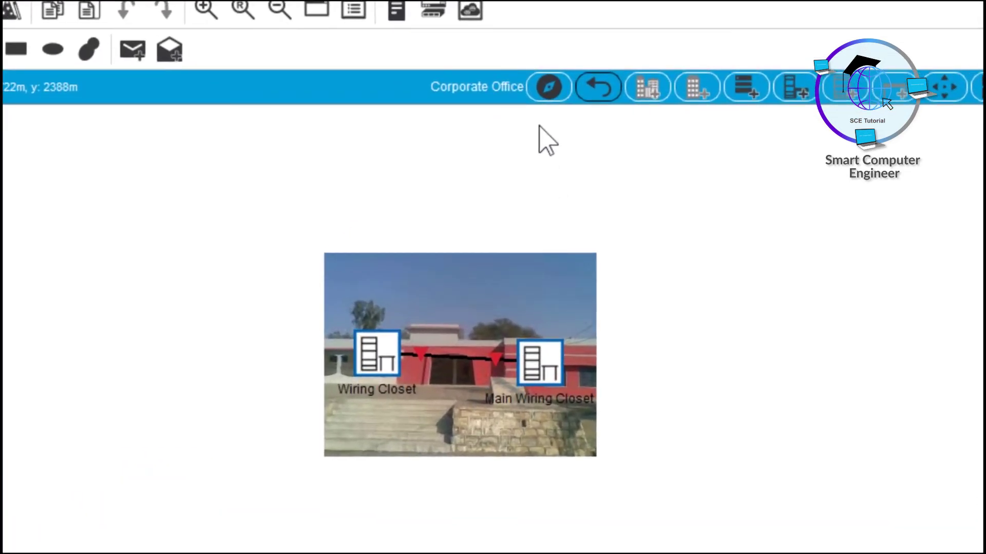
{"action": "left_click", "coordinate": [549, 88]}
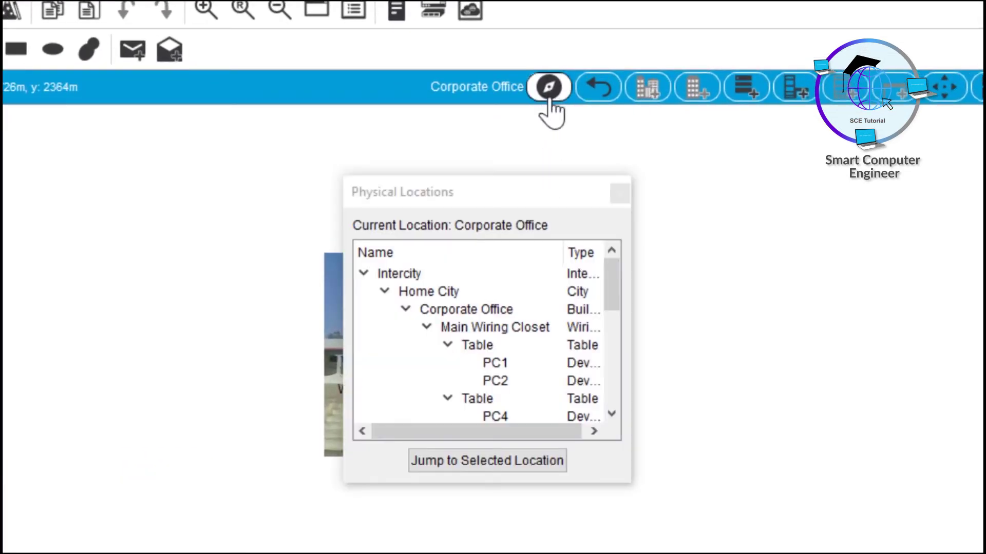
{"action": "left_click_drag", "start_coordinate": [519, 439], "coordinate": [562, 436]}
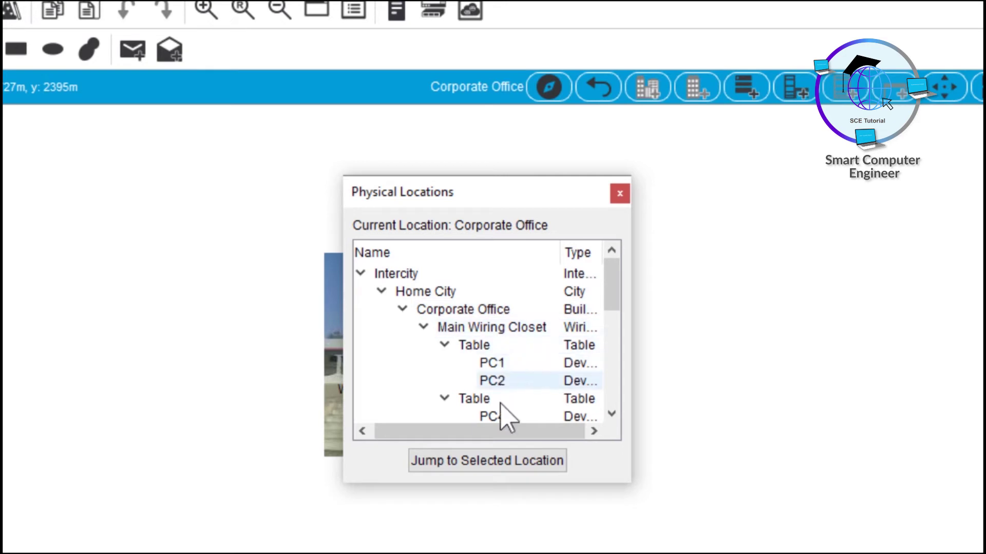
{"action": "left_click_drag", "start_coordinate": [613, 302], "coordinate": [623, 378]}
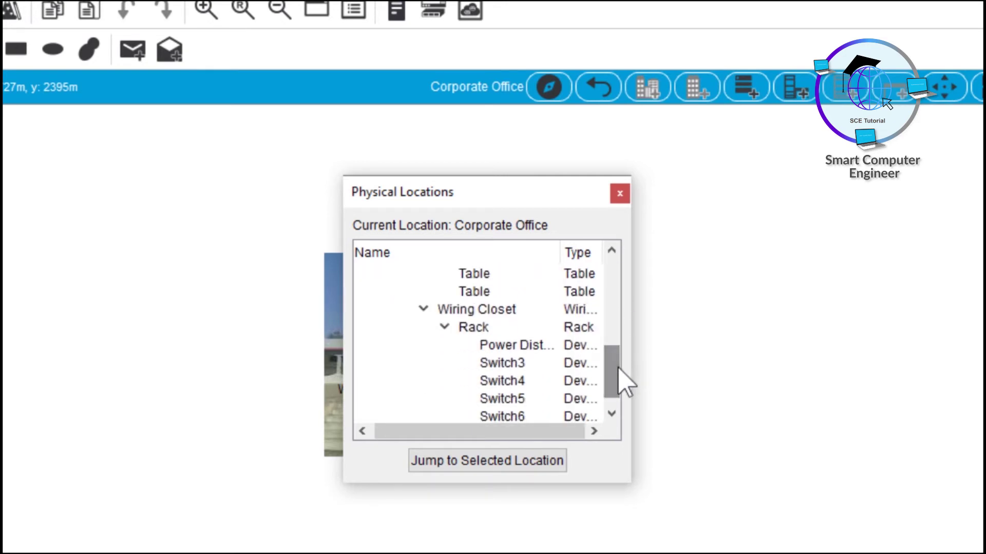
{"action": "left_click", "coordinate": [525, 393]}
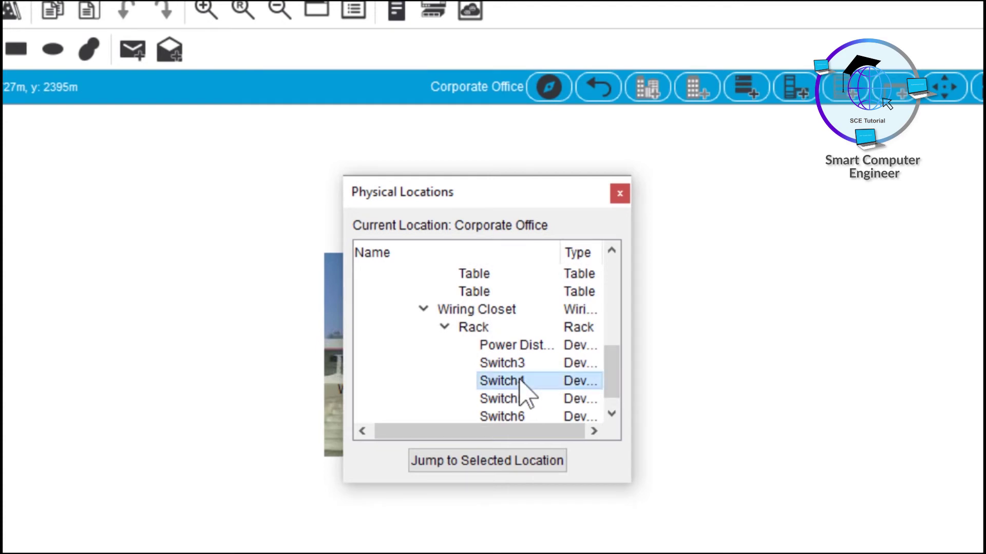
{"action": "left_click", "coordinate": [495, 465]}
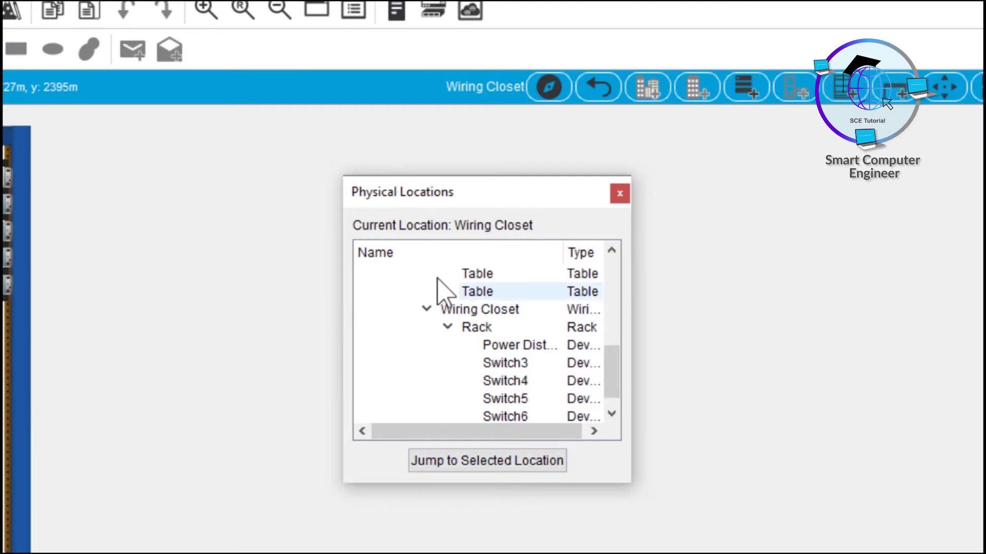
Jump to Switch0 in the Main Wiring Closet from the physical locations list, and close the list.
{"action": "left_click", "coordinate": [488, 276]}
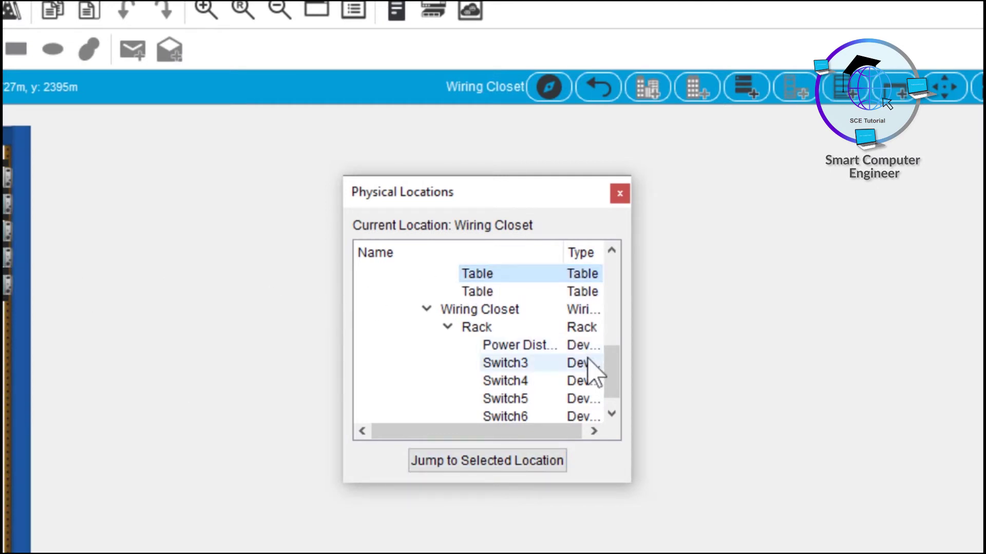
{"action": "left_click_drag", "start_coordinate": [612, 377], "coordinate": [612, 352]}
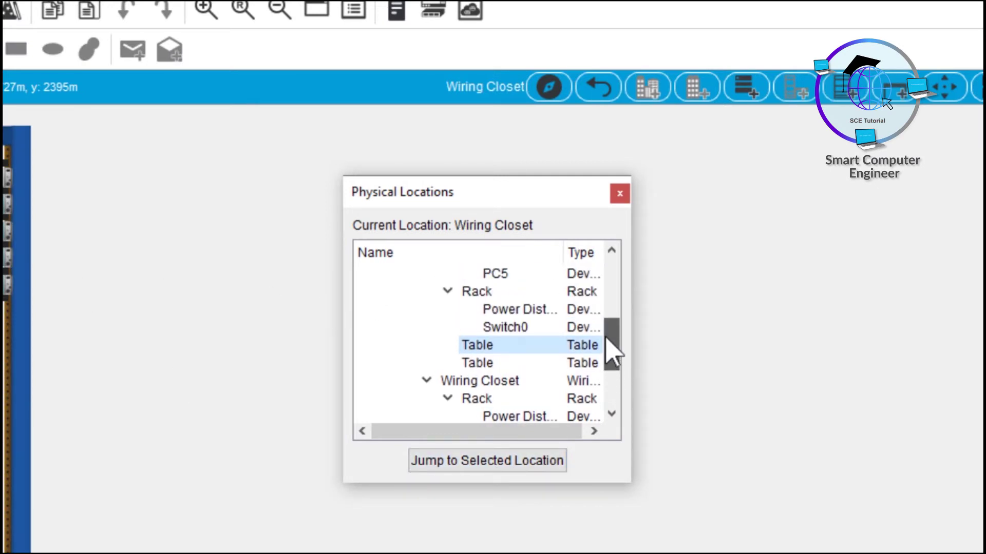
{"action": "left_click", "coordinate": [514, 327]}
{"action": "left_click", "coordinate": [457, 461]}
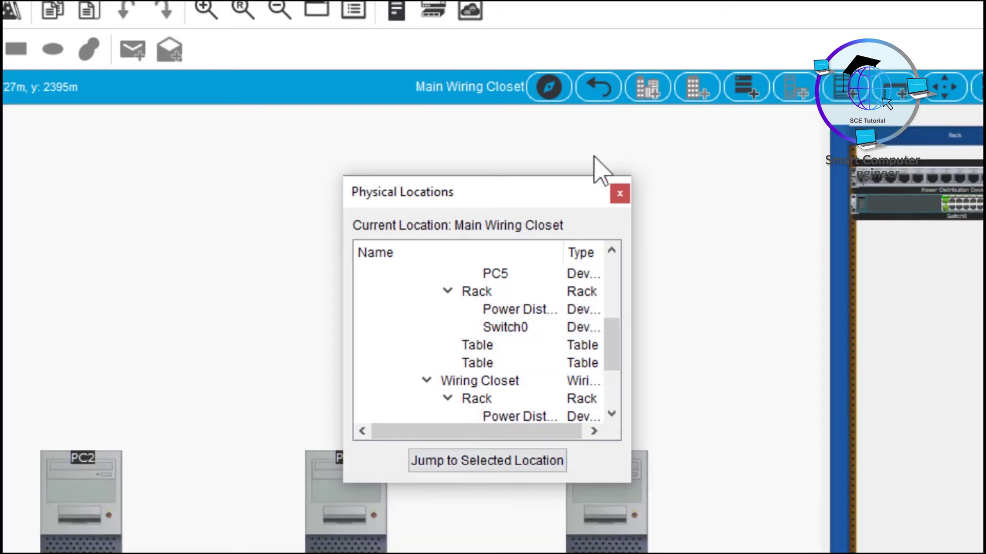
{"action": "left_click", "coordinate": [620, 195]}
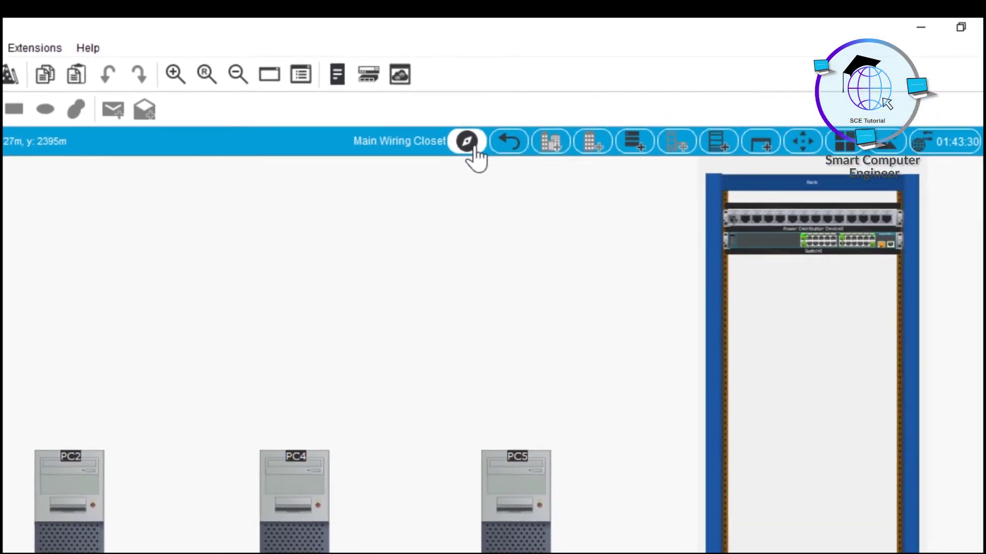
View the environment values of the Main Wiring Closet and close them.
{"action": "left_click", "coordinate": [912, 154]}
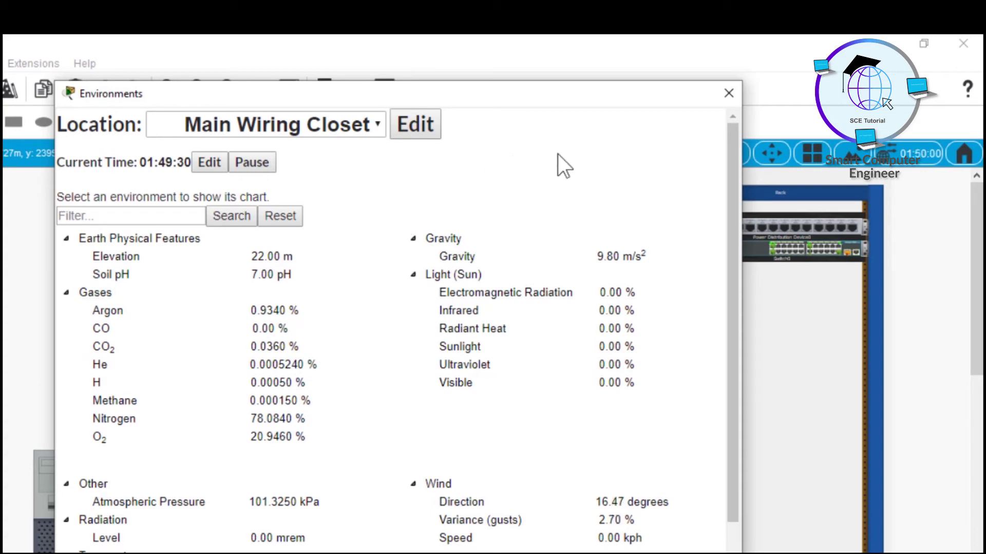
{"action": "left_click", "coordinate": [732, 92]}
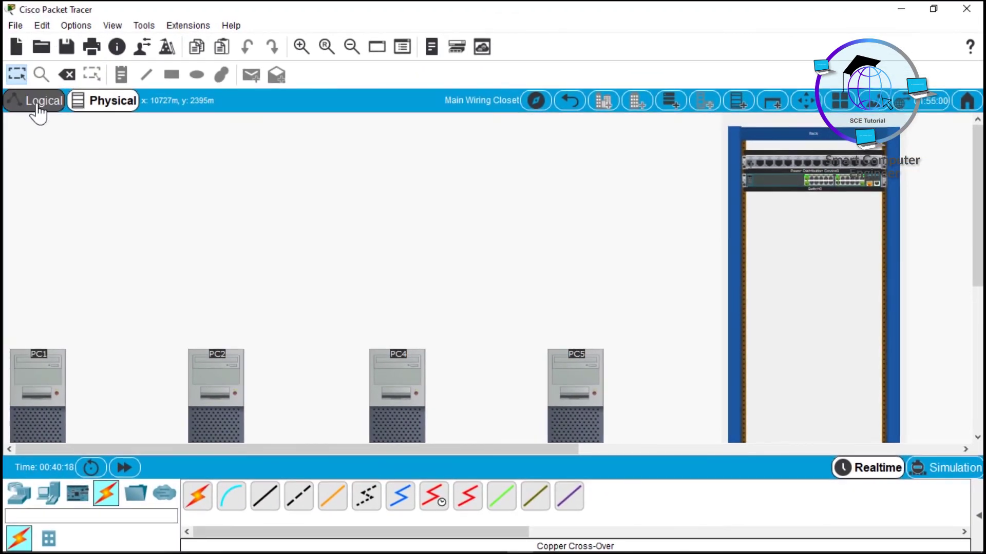
In the logical view, spread out the stacked Switch3, Switch4, Switch5 and Switch6, with Switch3, Switch5 and Switch6 in a row above Switch4.
{"action": "left_click", "coordinate": [37, 102]}
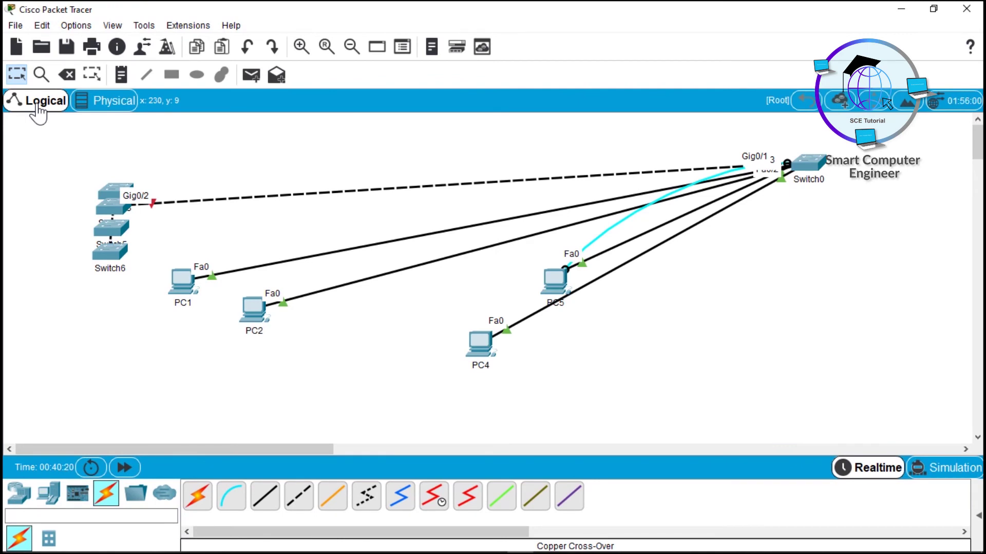
{"action": "left_click_drag", "start_coordinate": [103, 190], "coordinate": [98, 155]}
{"action": "left_click_drag", "start_coordinate": [116, 208], "coordinate": [38, 204]}
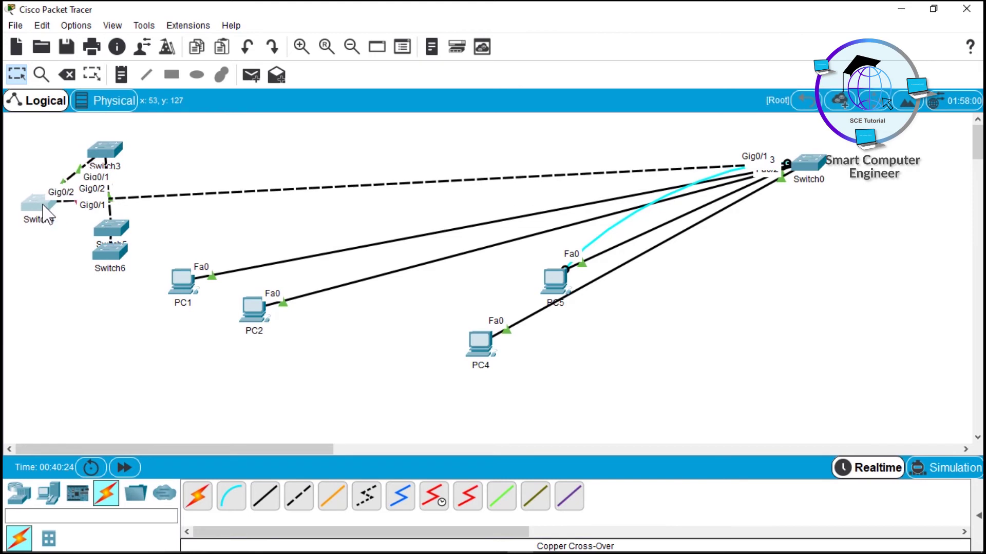
{"action": "left_click_drag", "start_coordinate": [113, 230], "coordinate": [198, 156]}
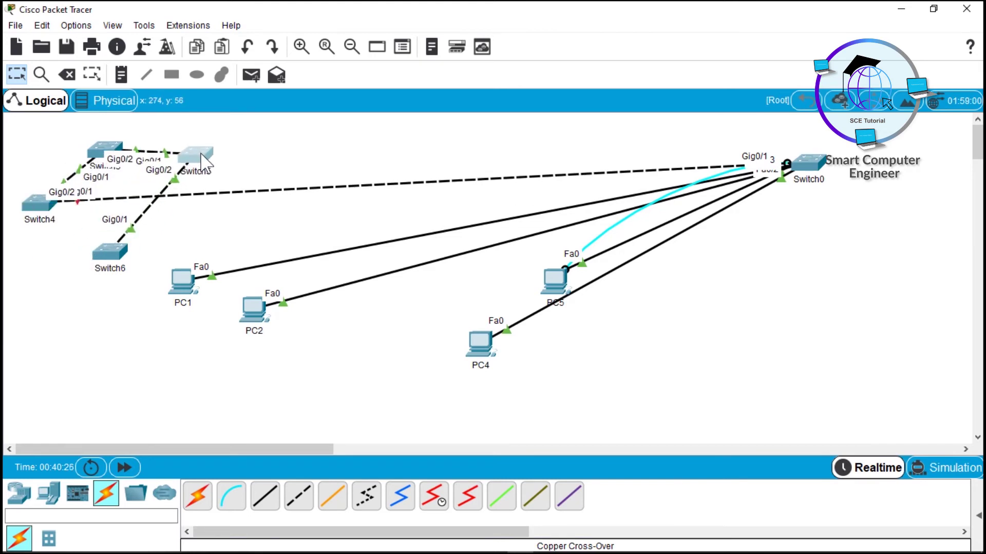
{"action": "left_click_drag", "start_coordinate": [113, 251], "coordinate": [309, 154]}
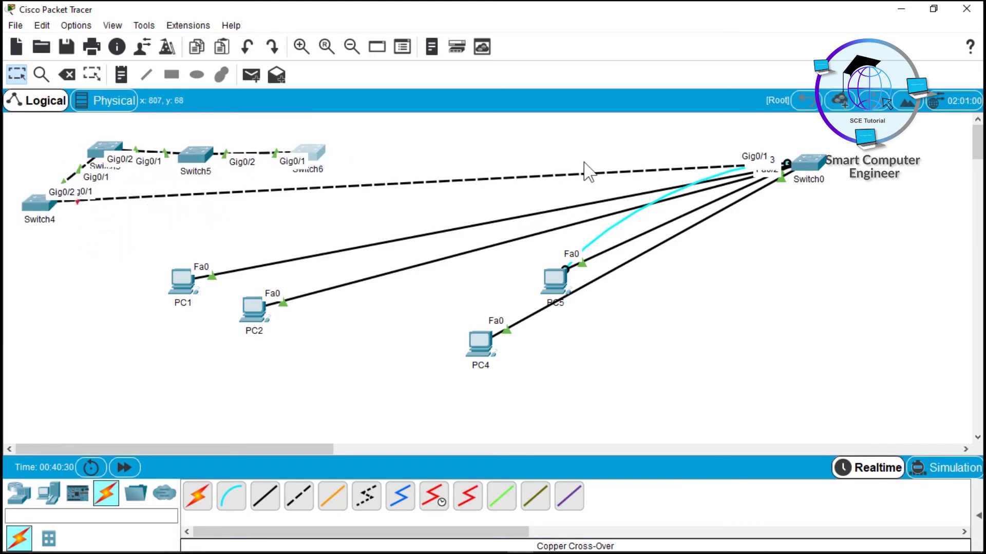
Move Switch0 near the middle of the topology, gather PC1 and PC2 beneath it beside PC4, and place PC5 to its right.
{"action": "left_click_drag", "start_coordinate": [781, 166], "coordinate": [352, 250]}
{"action": "left_click_drag", "start_coordinate": [268, 317], "coordinate": [415, 355]}
{"action": "left_click_drag", "start_coordinate": [184, 288], "coordinate": [369, 357]}
{"action": "left_click_drag", "start_coordinate": [537, 300], "coordinate": [486, 262]}
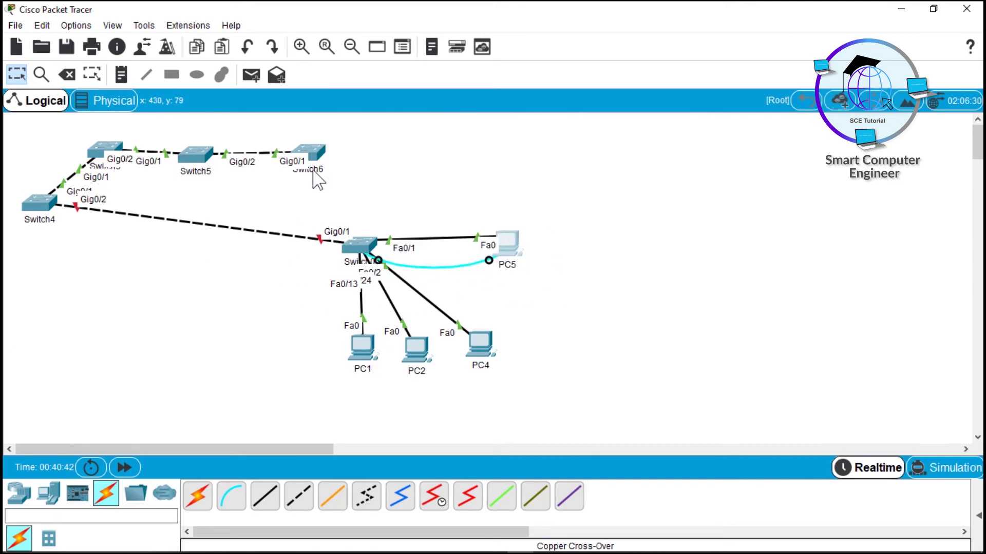
Nudge Switch5 slightly up and Switch3 up and to the left, and select the row of Switch3, Switch5 and Switch6.
{"action": "left_click_drag", "start_coordinate": [194, 159], "coordinate": [193, 152]}
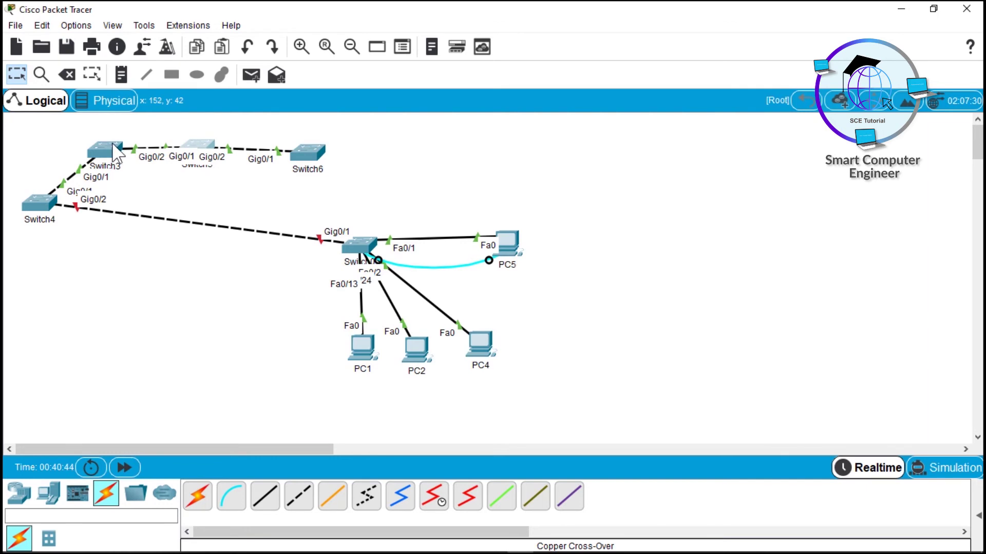
{"action": "left_click_drag", "start_coordinate": [114, 144], "coordinate": [96, 133]}
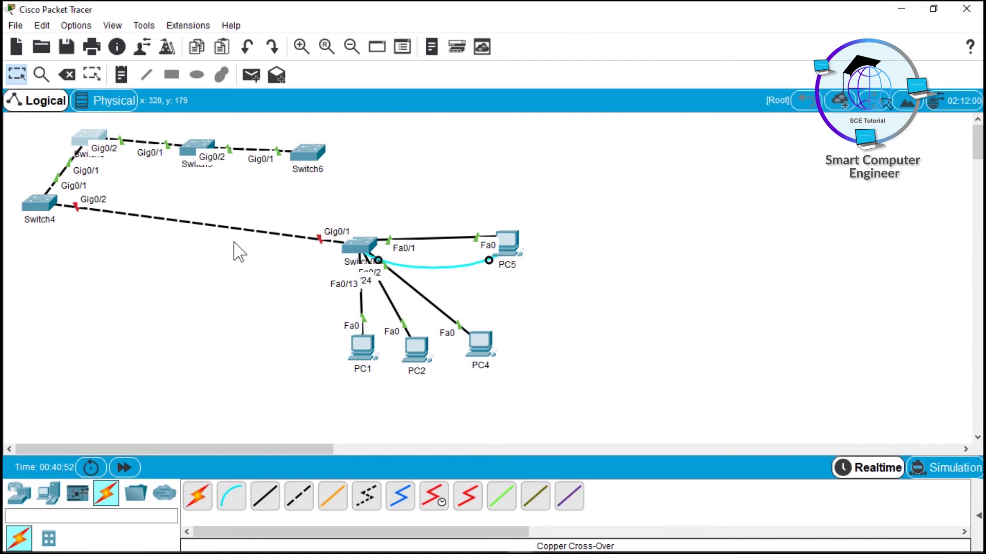
{"action": "left_click_drag", "start_coordinate": [60, 124], "coordinate": [349, 179]}
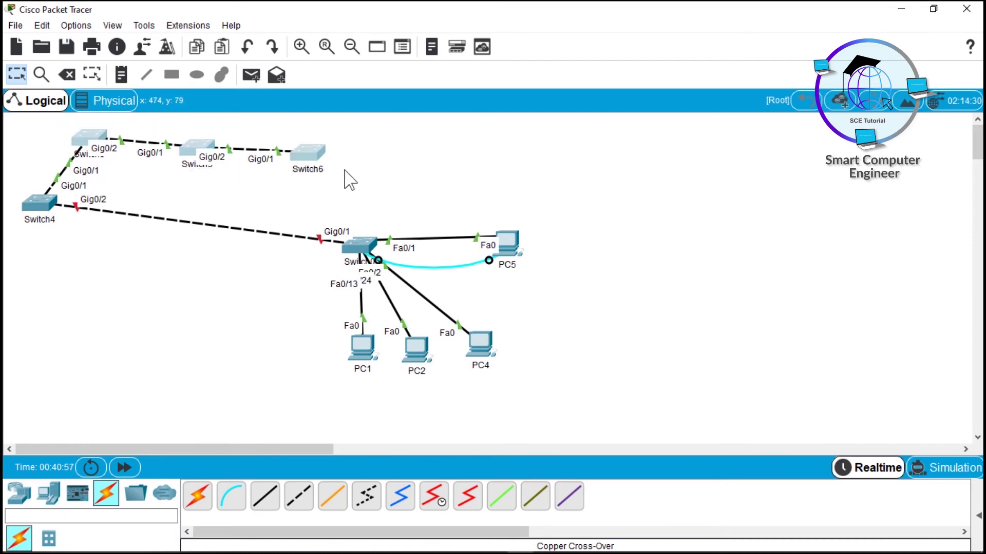
Compare the Wiring Closet rack in the physical view with the same switches and links in the logical topology.
{"action": "left_click", "coordinate": [110, 103]}
{"action": "left_click", "coordinate": [569, 100]}
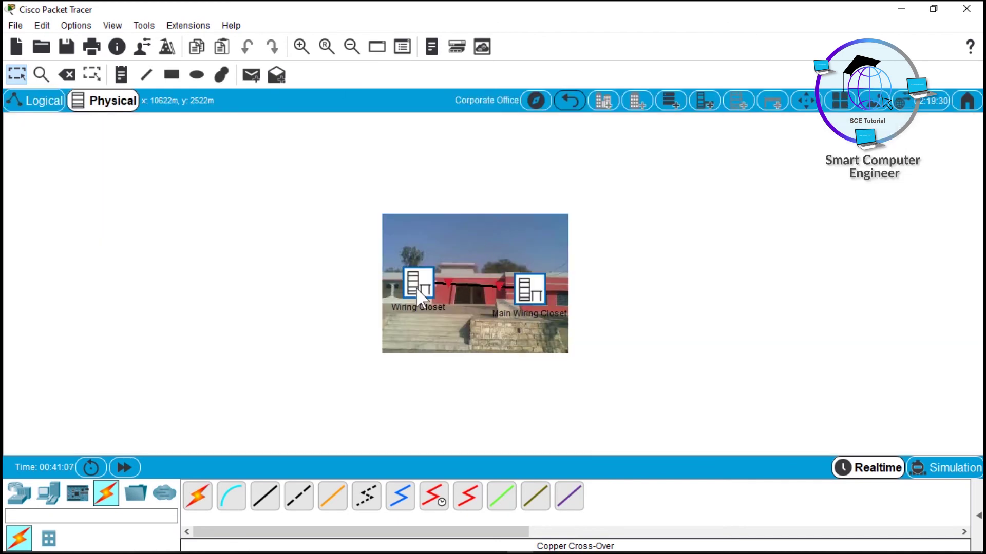
{"action": "double_click", "coordinate": [416, 285]}
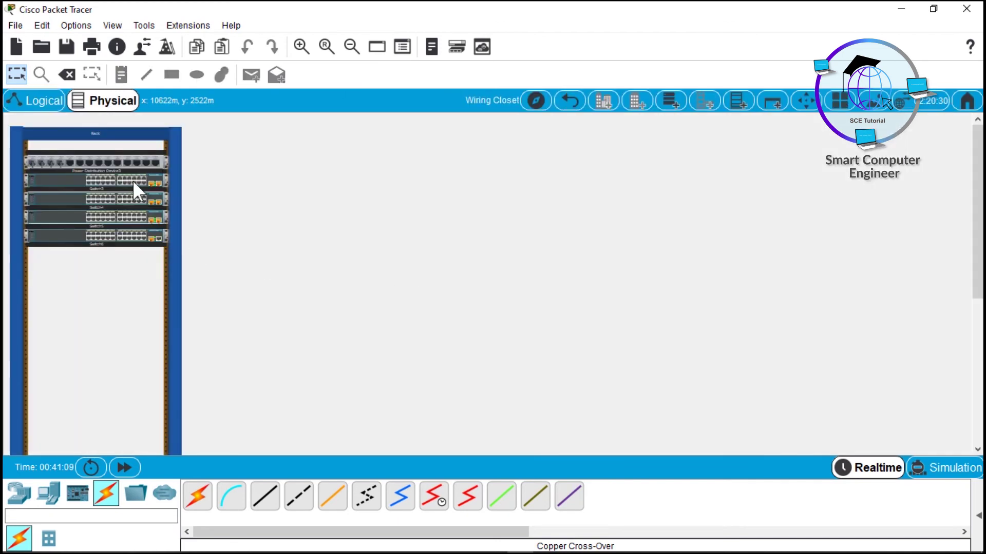
{"action": "left_click", "coordinate": [44, 100]}
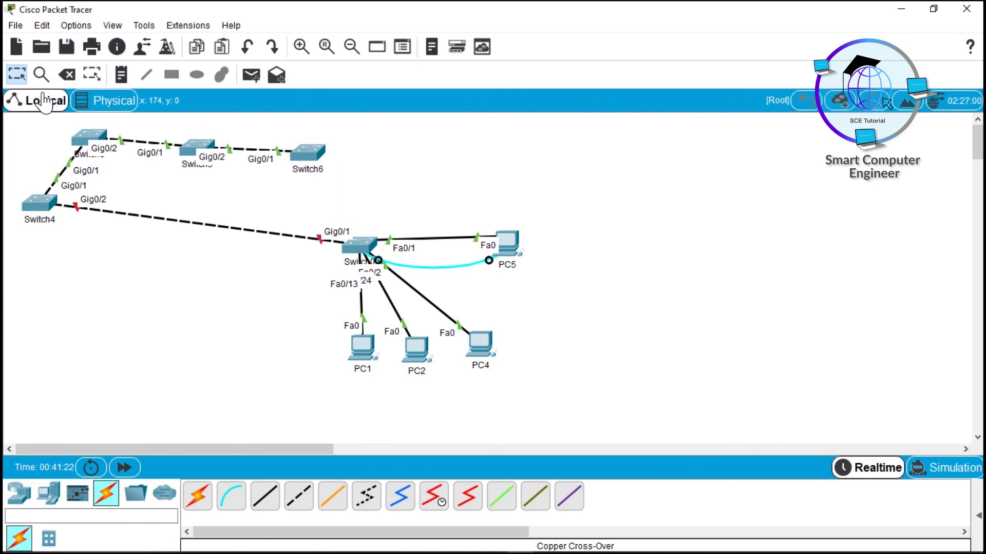
{"action": "left_click_drag", "start_coordinate": [5, 129], "coordinate": [441, 334]}
{"action": "left_click", "coordinate": [208, 358]}
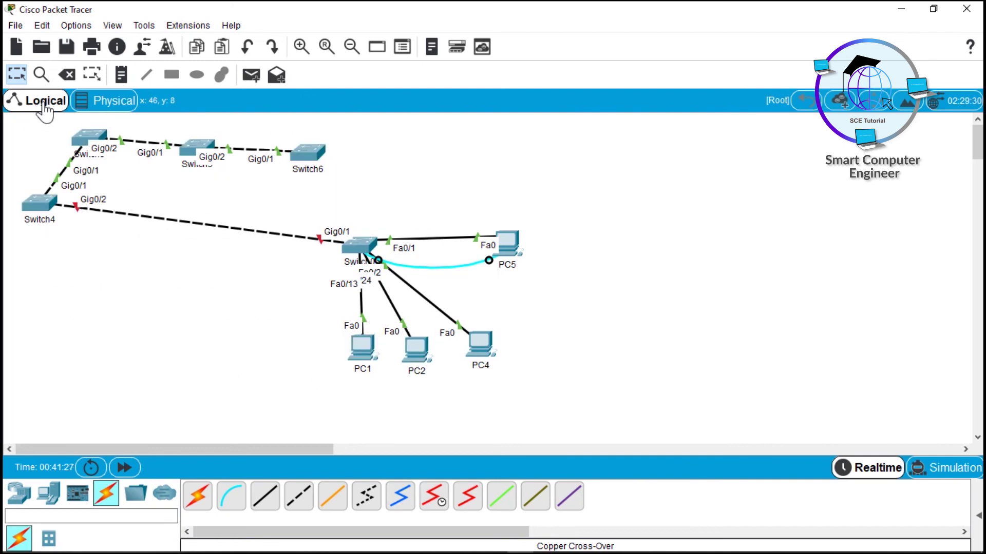